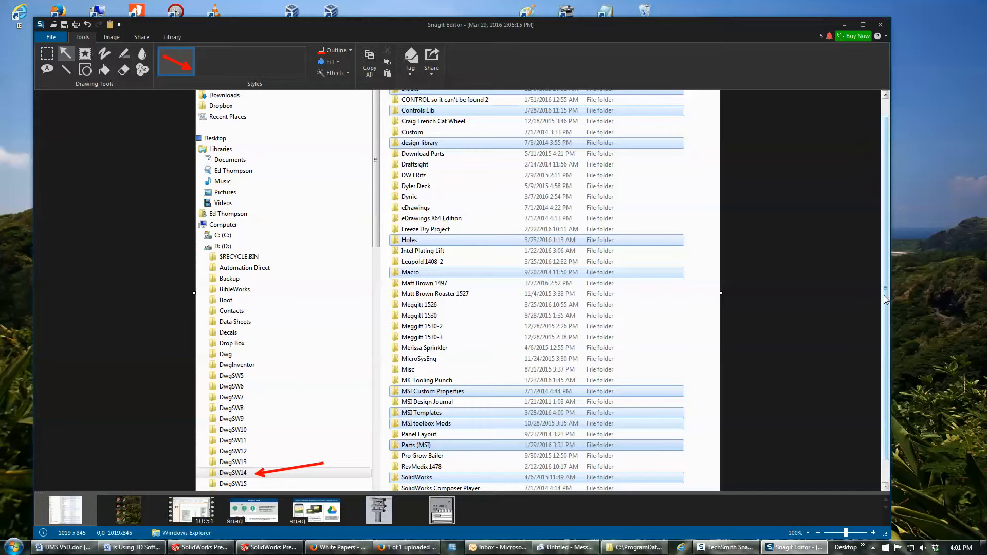
Examine the captured folder listing, from the Blocks and Controls Lib folders to the arrows marking DwgSW14 and Solidworks Data 2014.
left_click_drag(885, 295, 886, 261)
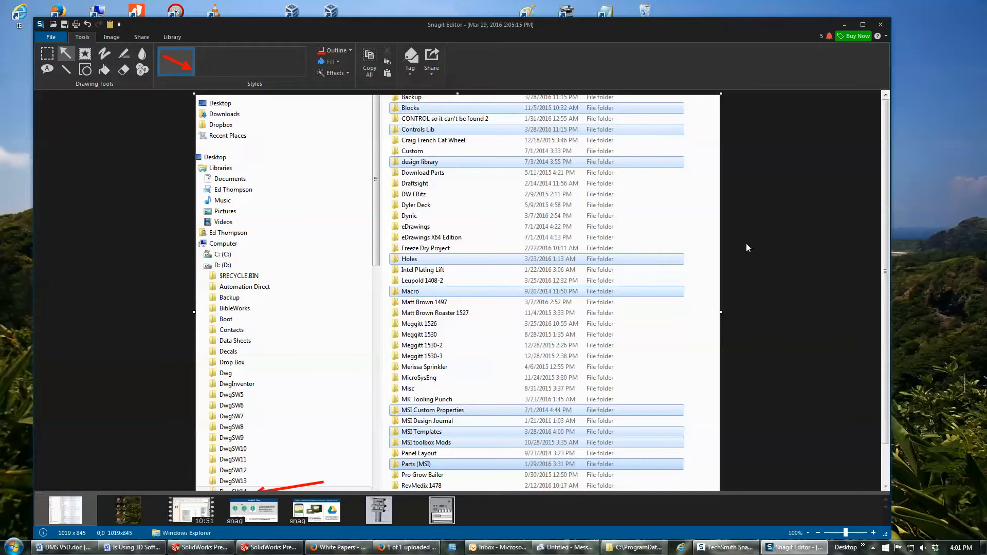
left_click_drag(887, 201, 884, 236)
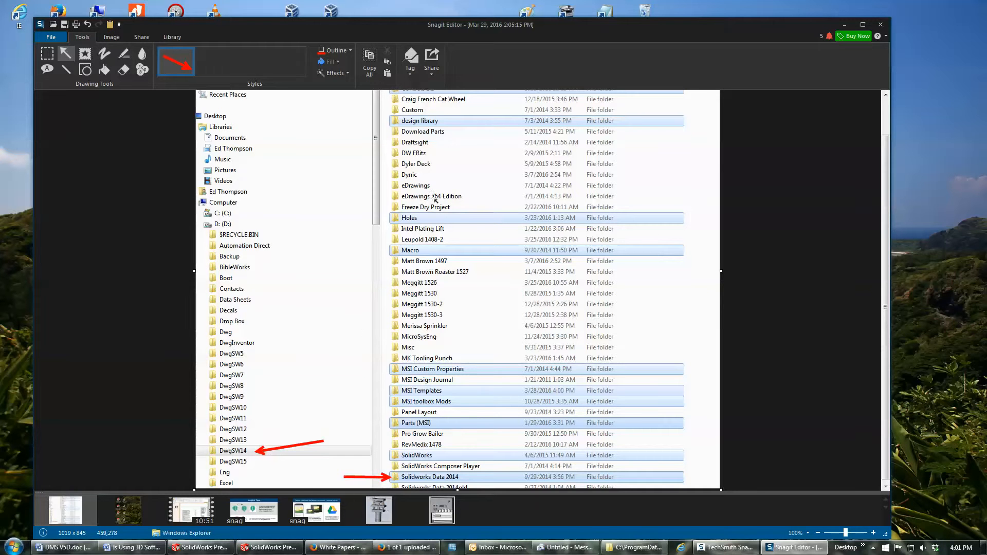
scroll(885, 218, "up", 2)
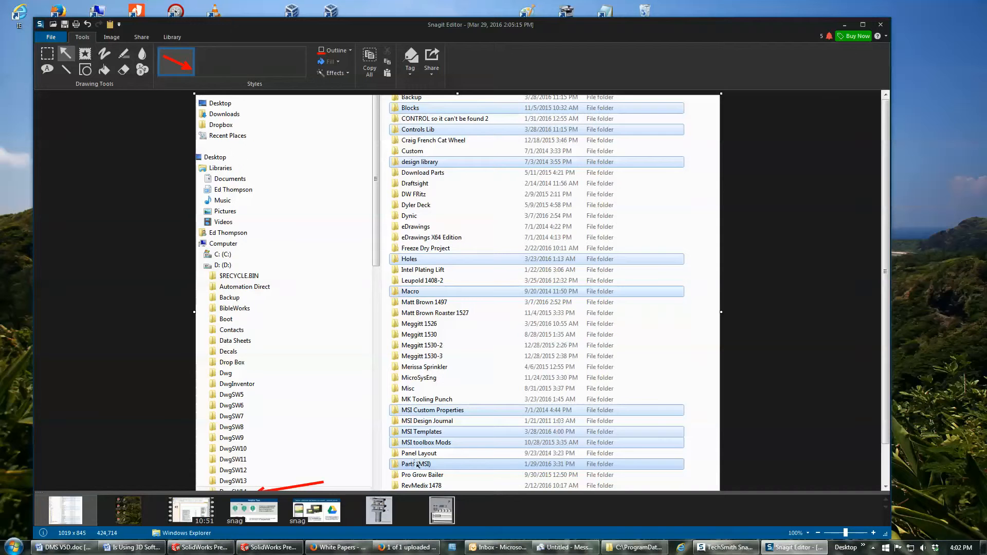
mouse_move(374, 252)
left_mouse_down()
mouse_move(375, 272)
mouse_move(368, 259)
left_mouse_up()
left_click(88, 25)
scroll(333, 422, "down", 2)
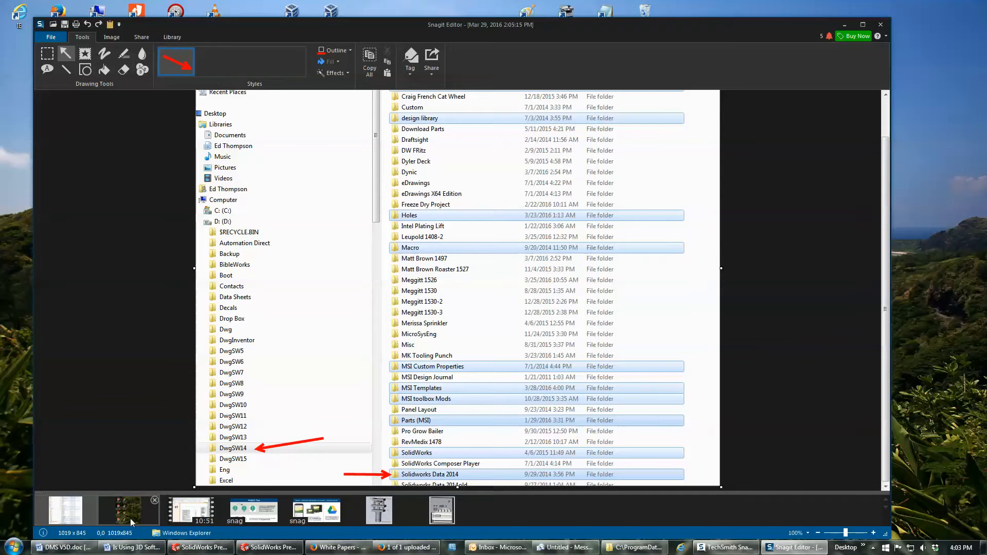
View the capture of the SolidWorks and Copy Settings desktop shortcuts, and check the presentation outline in Word.
mouse_move(136, 521)
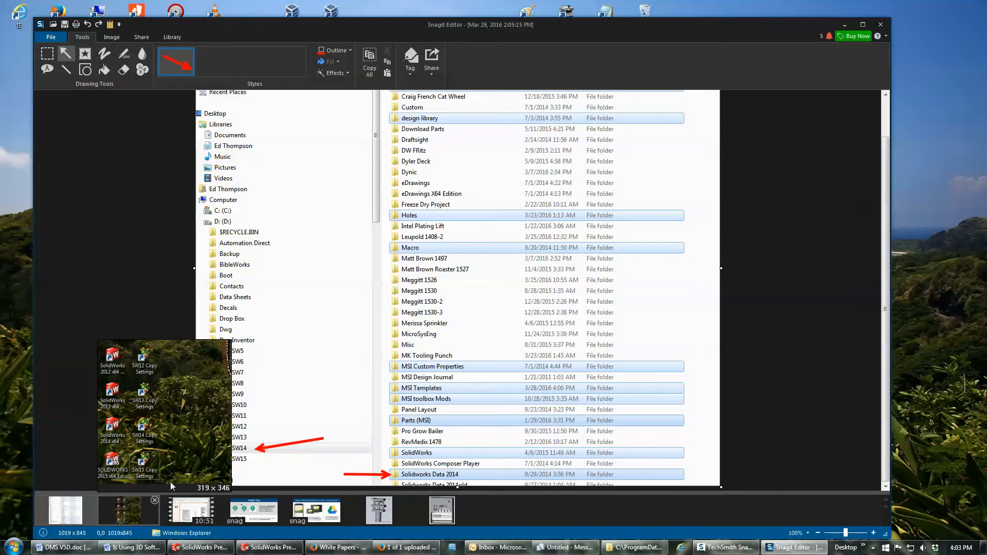
left_click(130, 512)
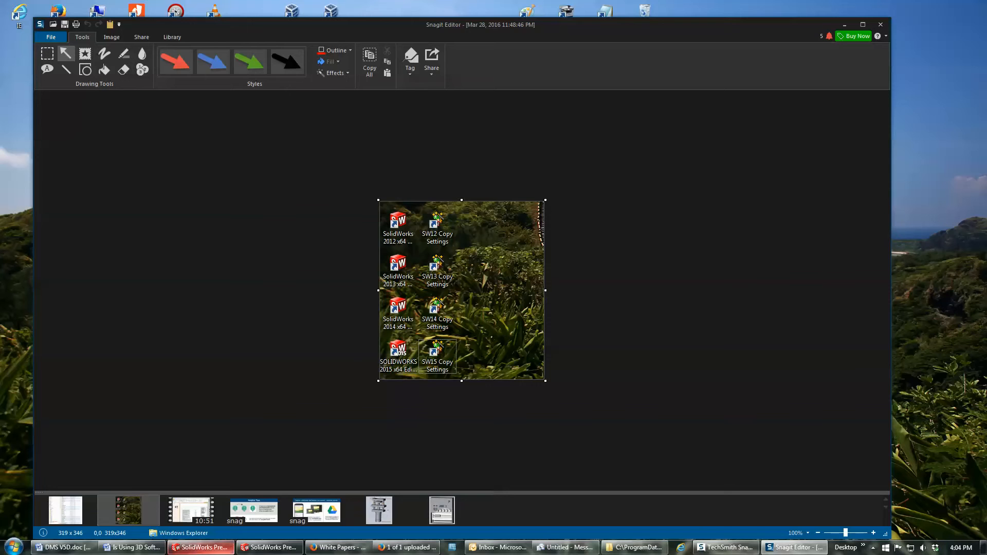
left_click(132, 547)
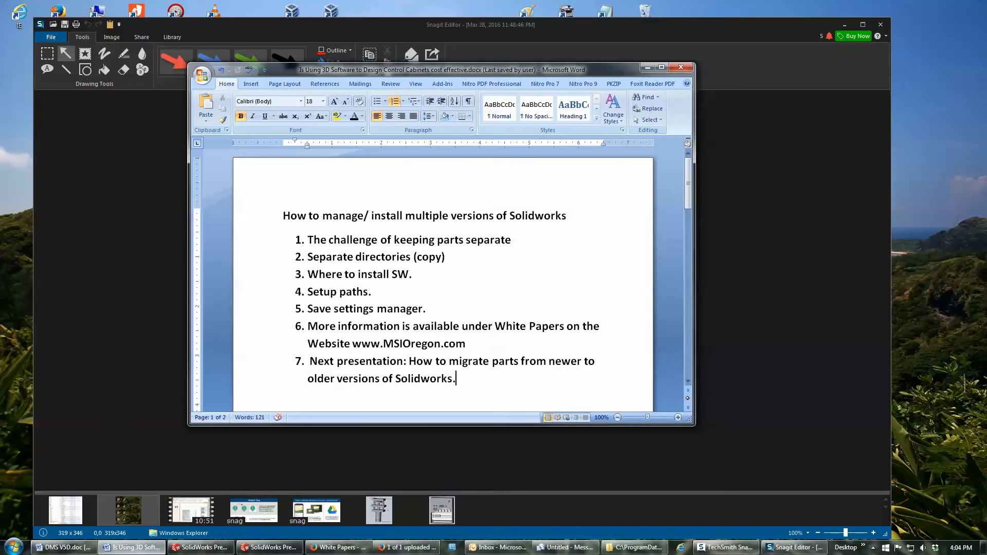
left_click(133, 547)
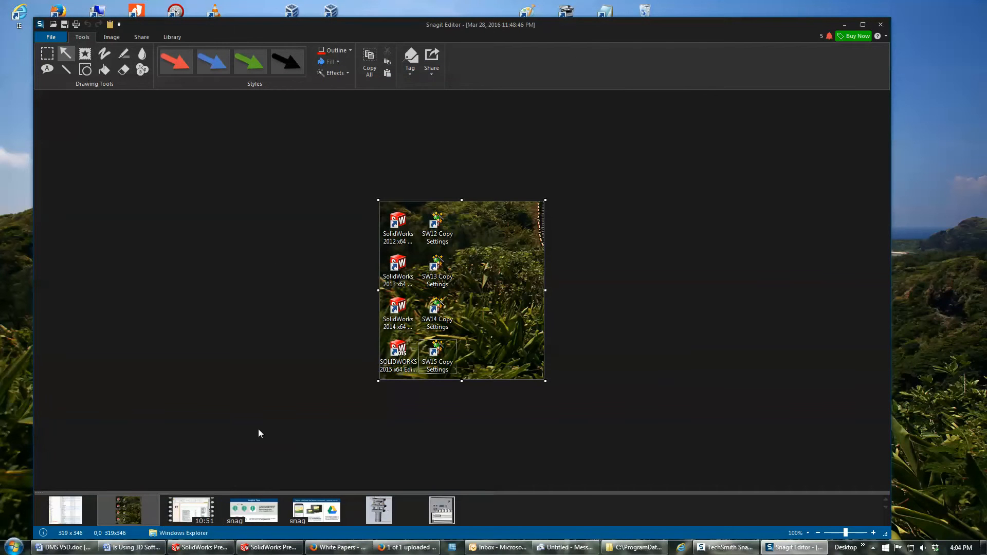
Return to the captured folder listing and consult the Word outline on managing multiple SolidWorks versions again.
left_click(64, 517)
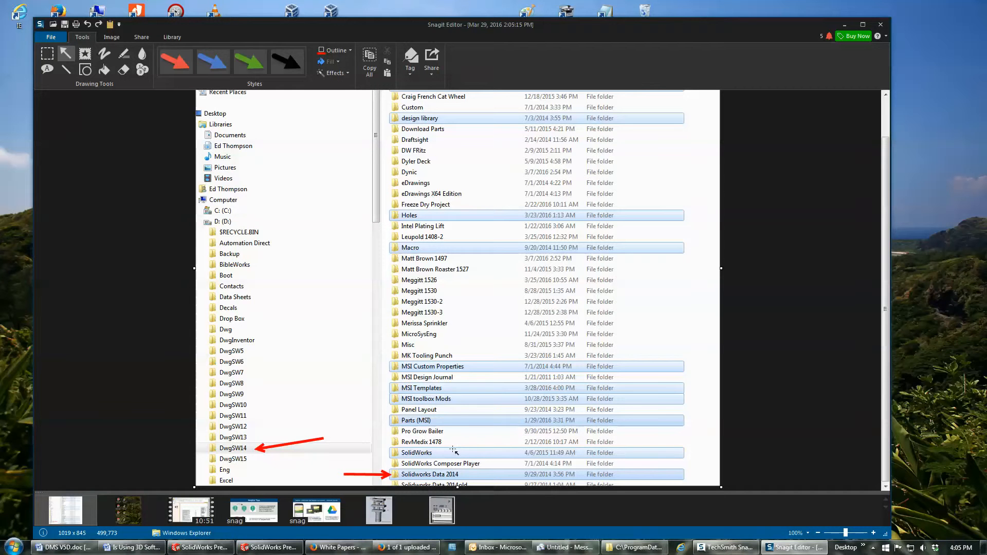
mouse_move(71, 551)
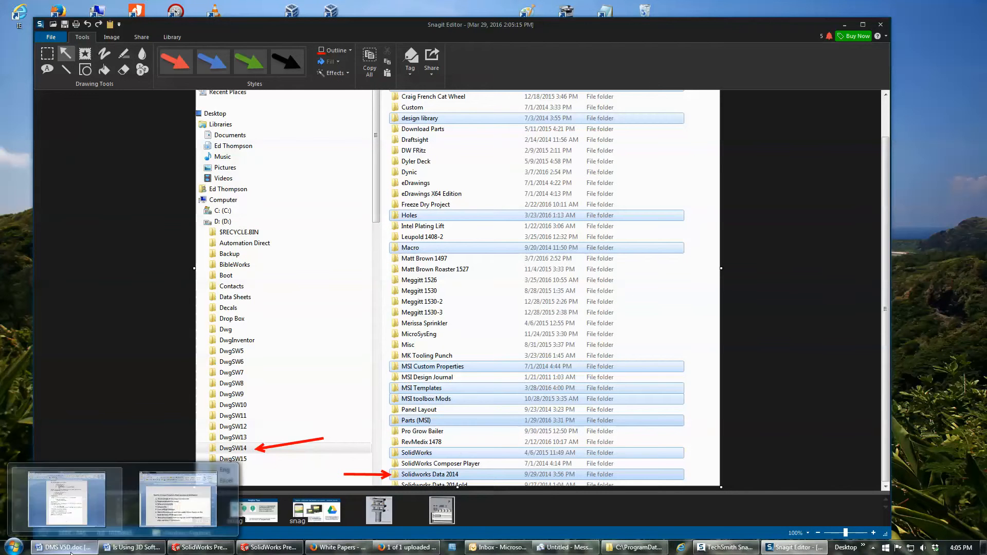
left_click(178, 498)
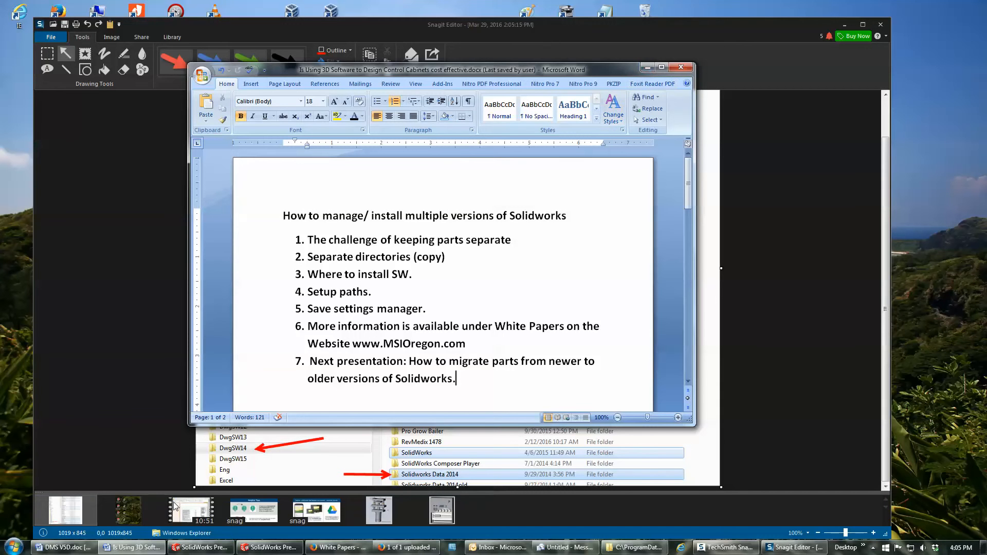
left_click(140, 548)
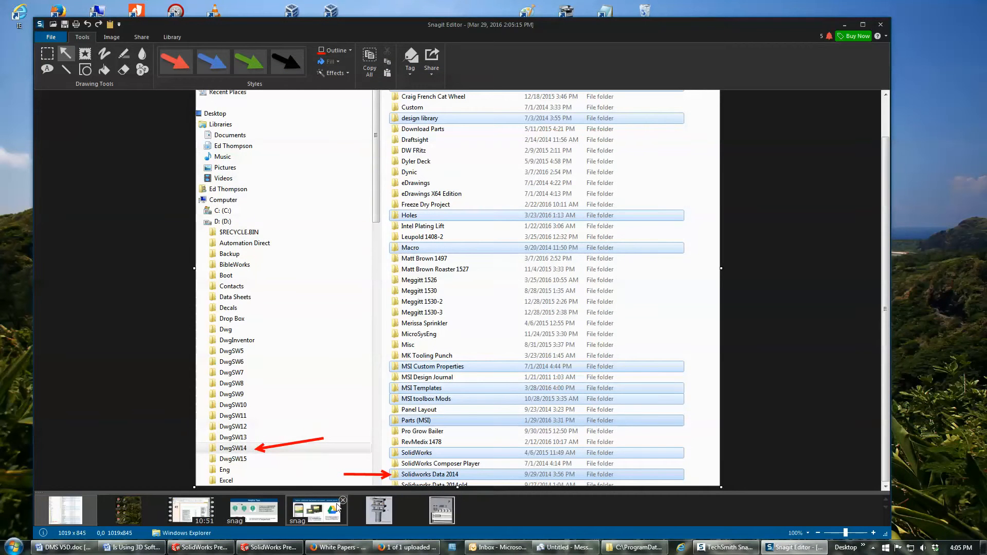
mouse_move(337, 506)
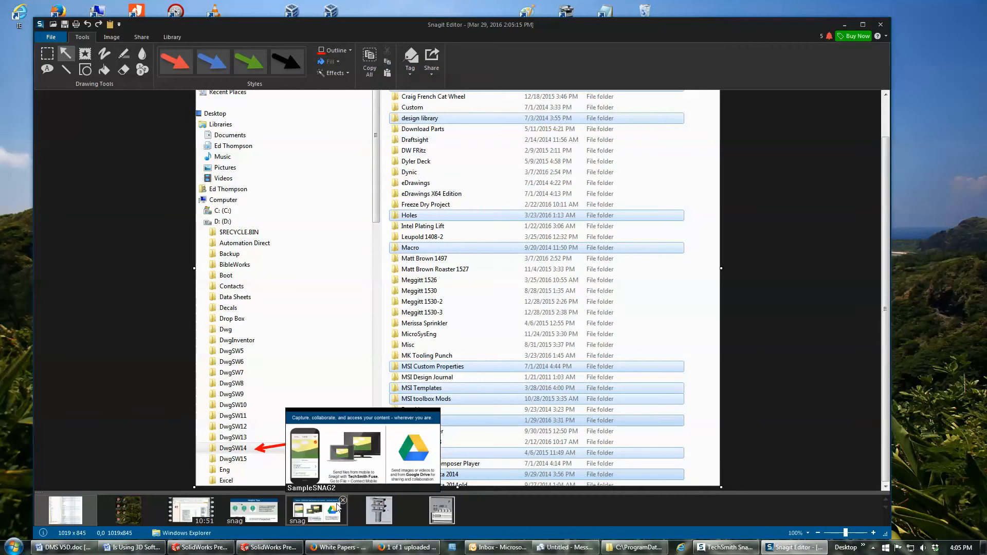
Switch to the SolidWorks 2013 session and view the Document Templates folder path under File Locations in System Options.
left_click(220, 552)
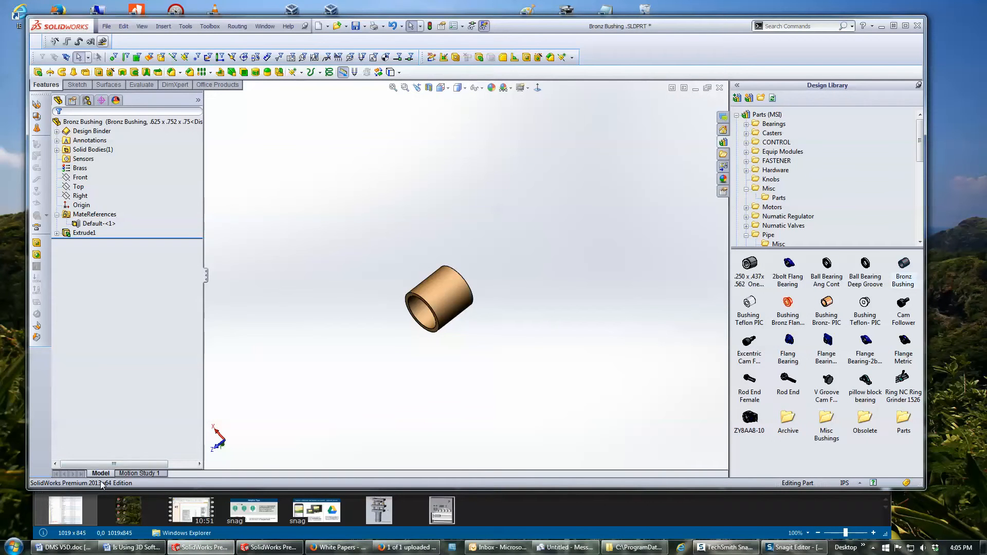
left_click(188, 31)
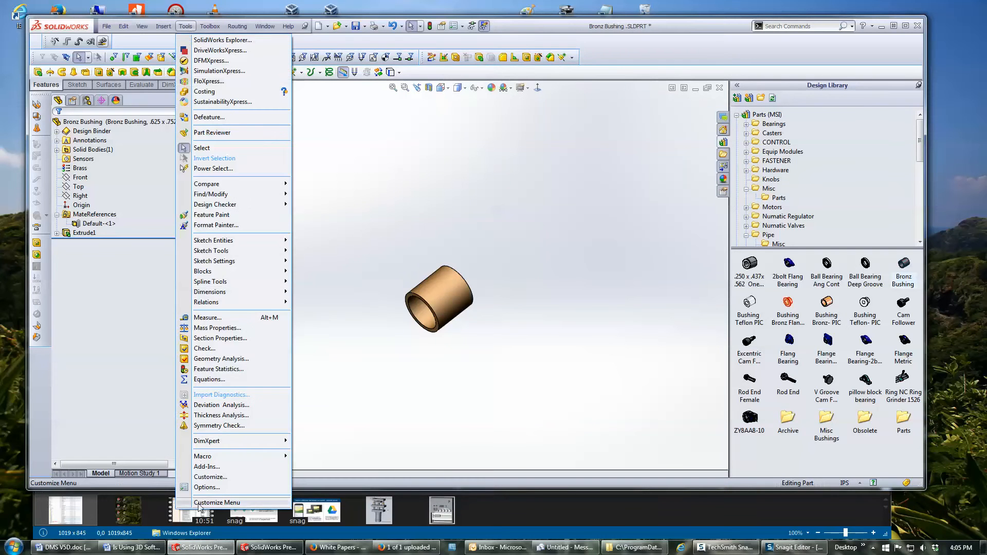
left_click(207, 486)
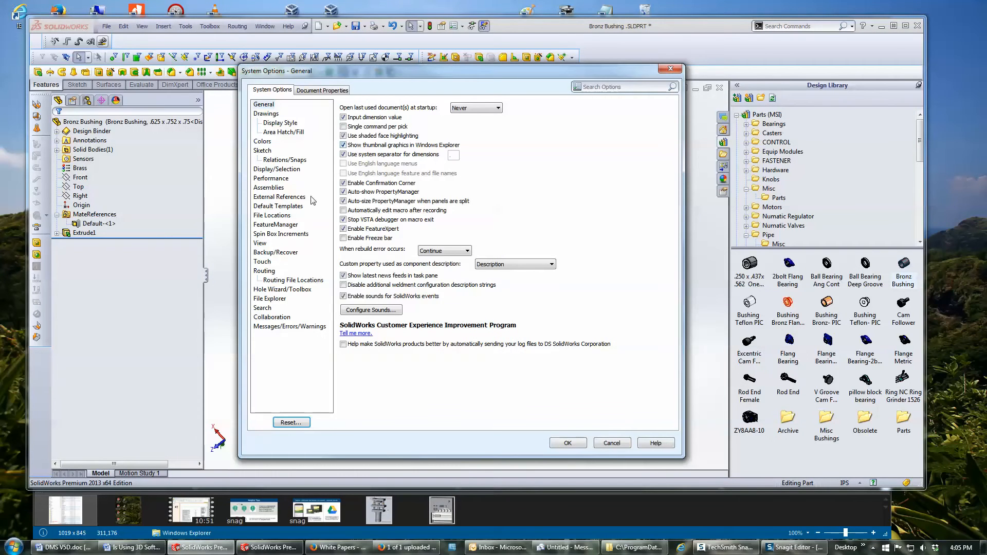
left_click(276, 216)
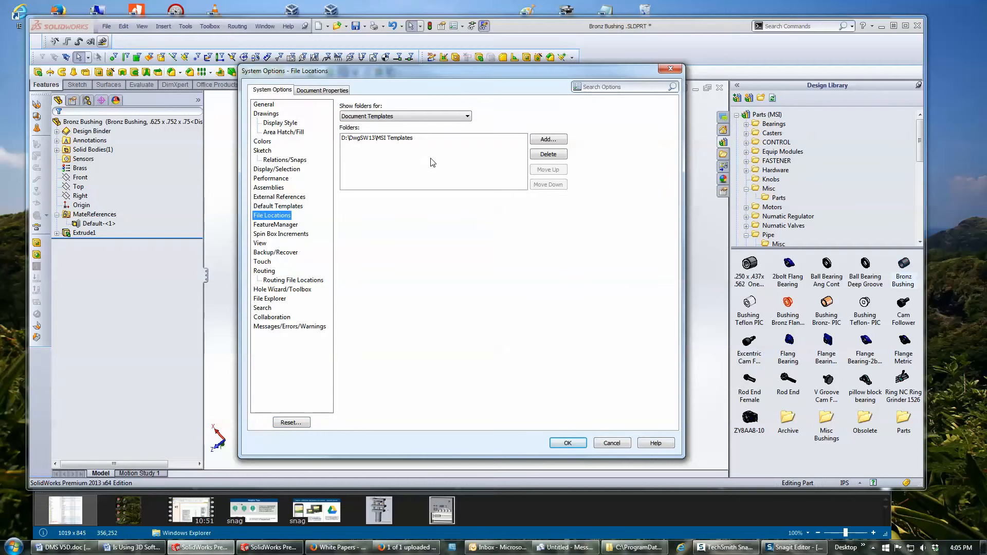
left_click(468, 117)
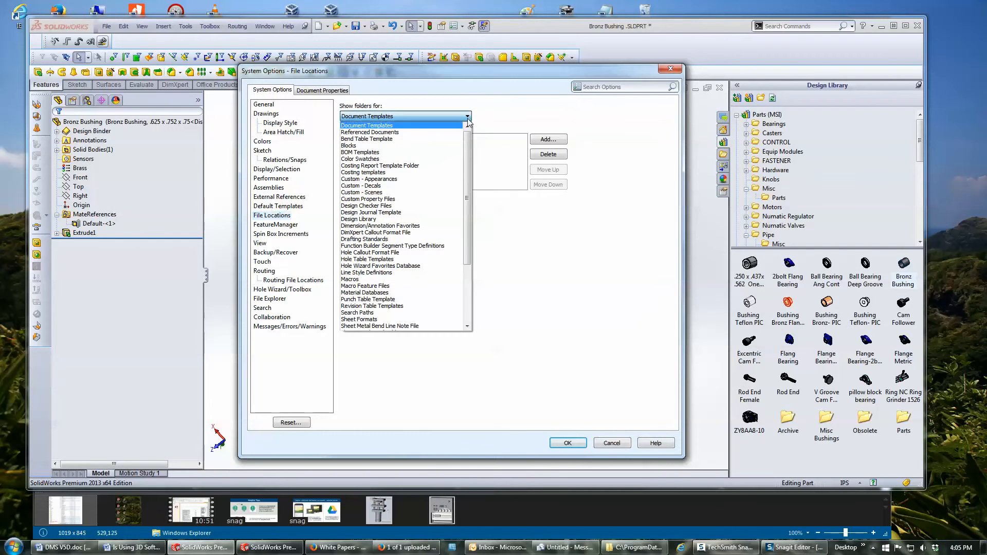
mouse_move(467, 139)
left_mouse_down()
mouse_move(470, 247)
mouse_move(472, 139)
left_mouse_up()
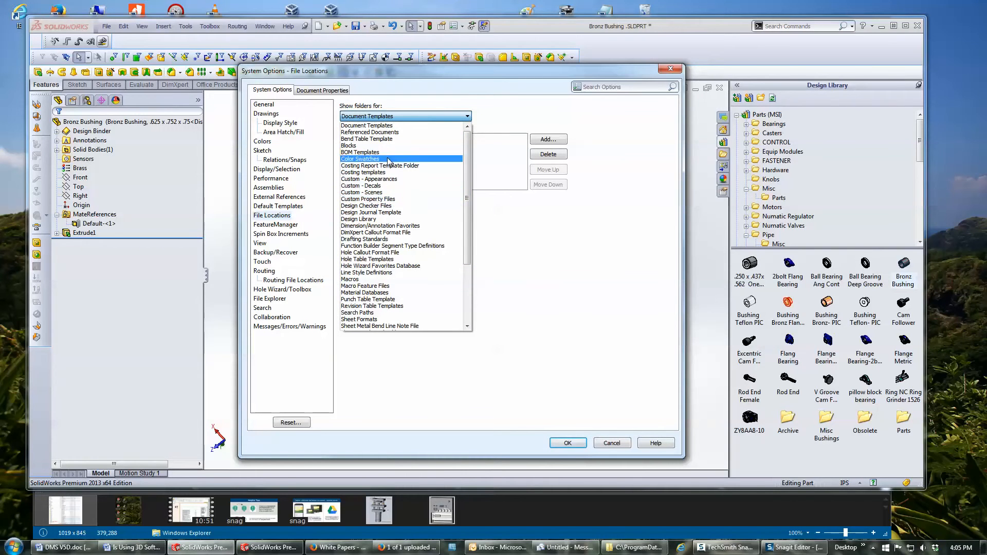
left_click(380, 125)
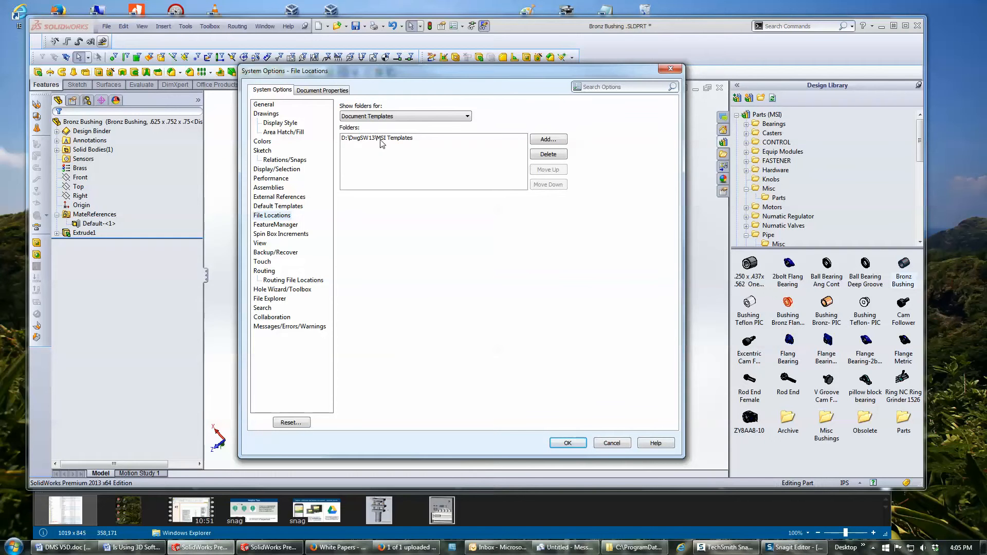
View the folder path set for Blocks, browse the other file location categories, and cancel System Options.
left_click(467, 116)
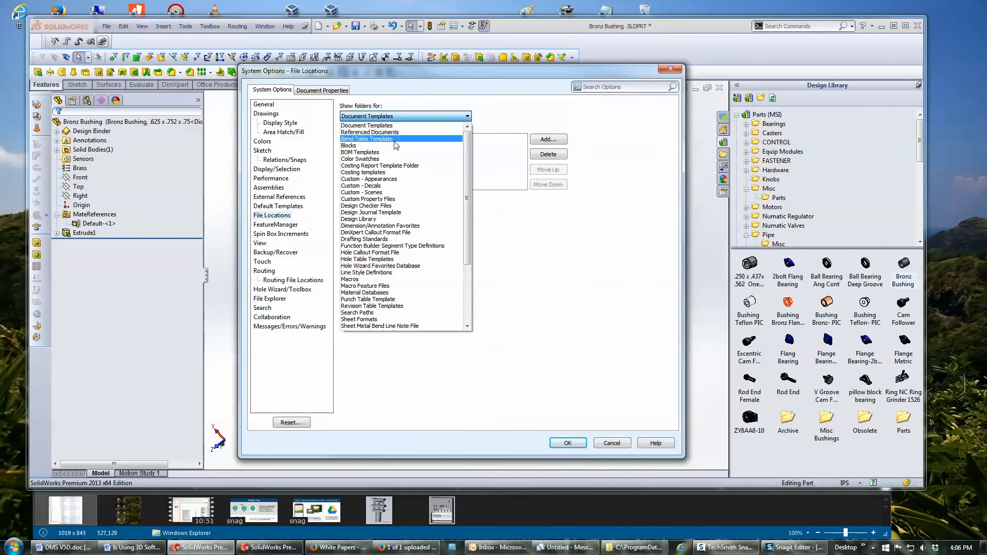
left_click(364, 147)
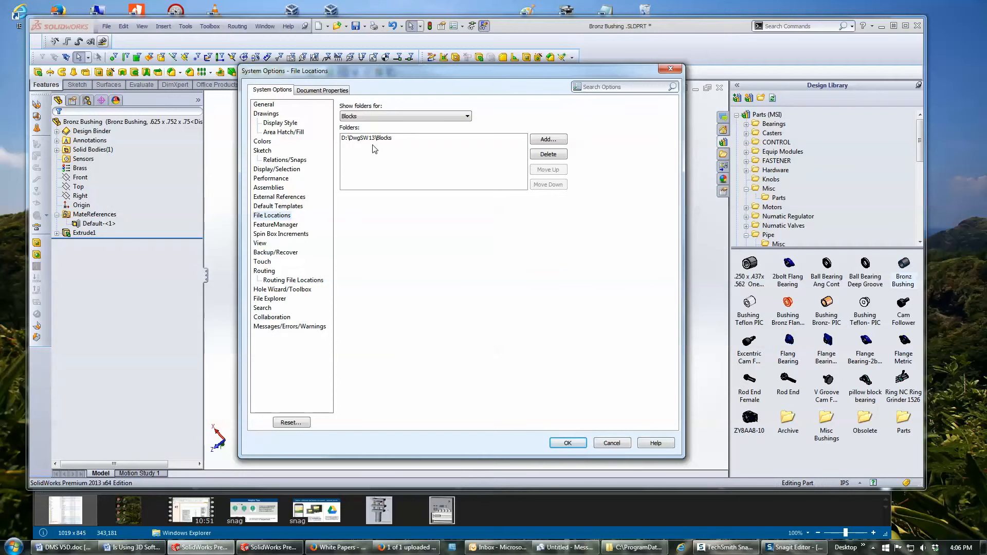
left_click(467, 117)
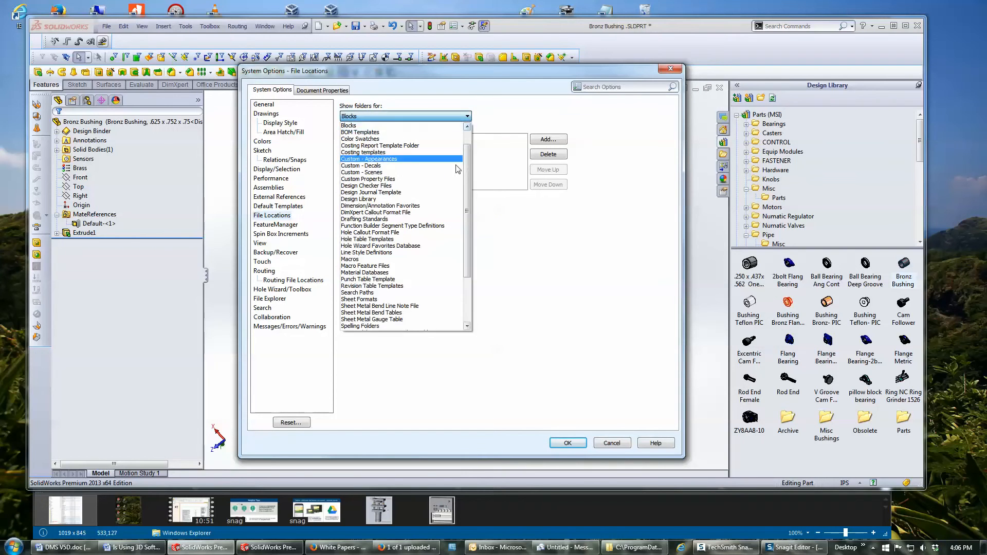
mouse_move(469, 201)
left_mouse_down()
mouse_move(470, 260)
mouse_move(469, 197)
left_mouse_up()
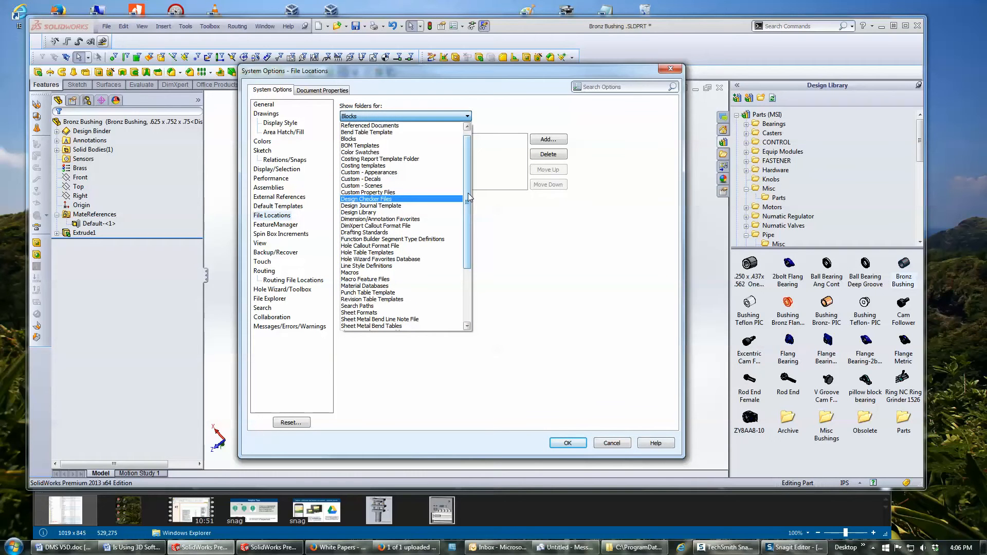
left_click(609, 450)
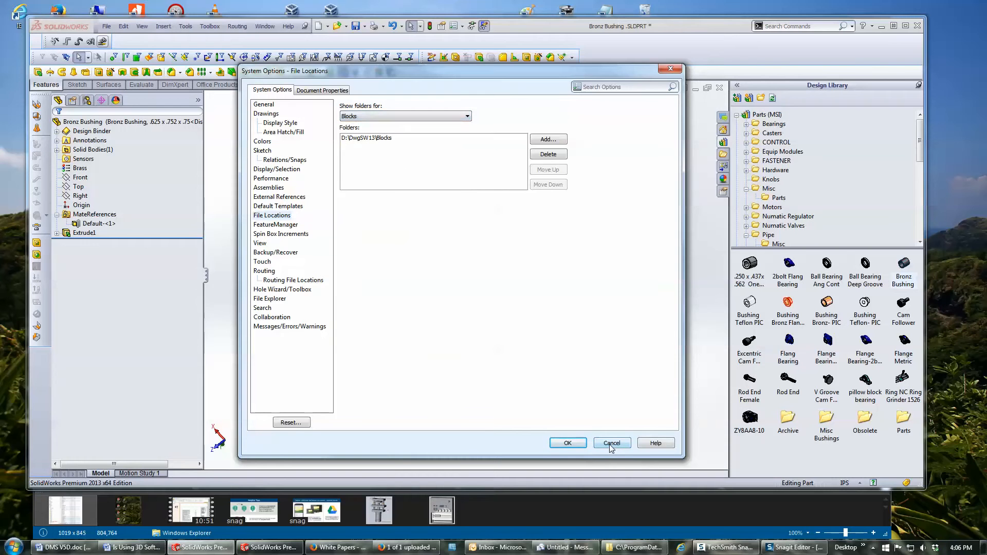
left_click(610, 444)
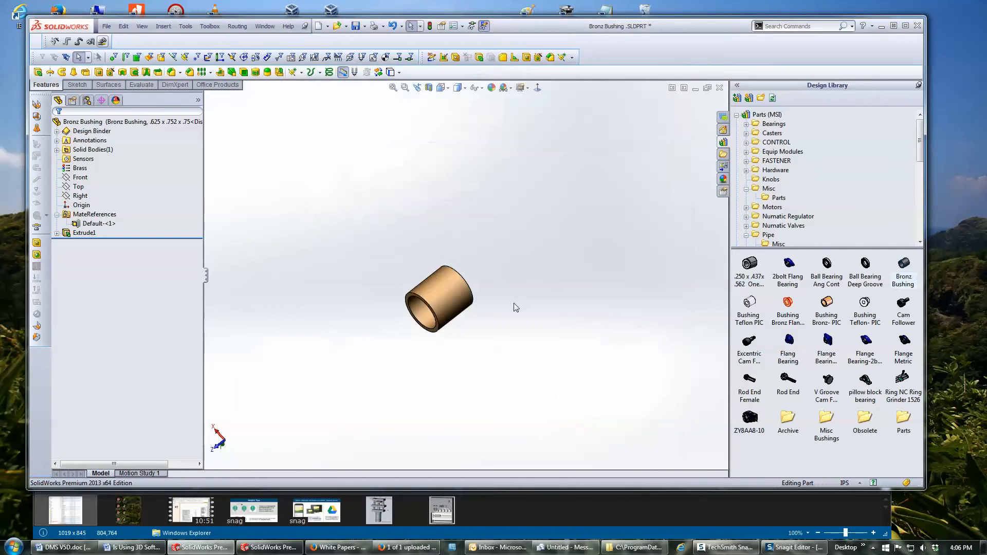
View the shortcut capture in Snagit Editor and compare the two running SolidWorks sessions.
left_click(131, 514)
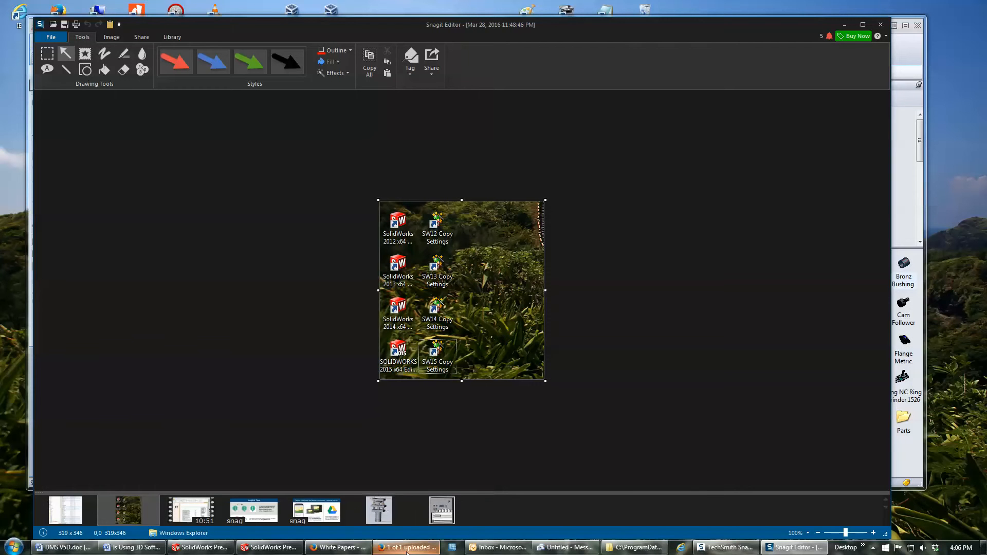
left_click(210, 549)
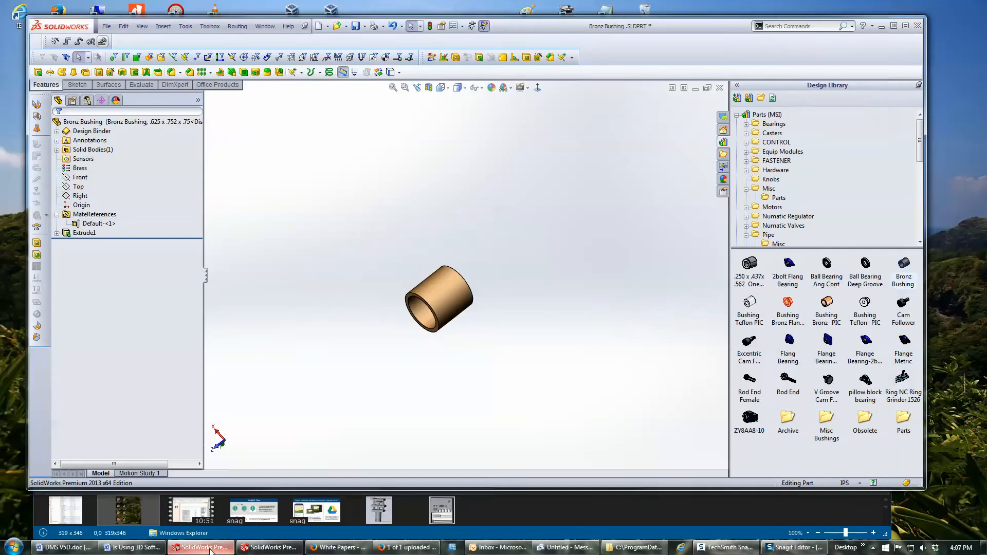
left_click(270, 548)
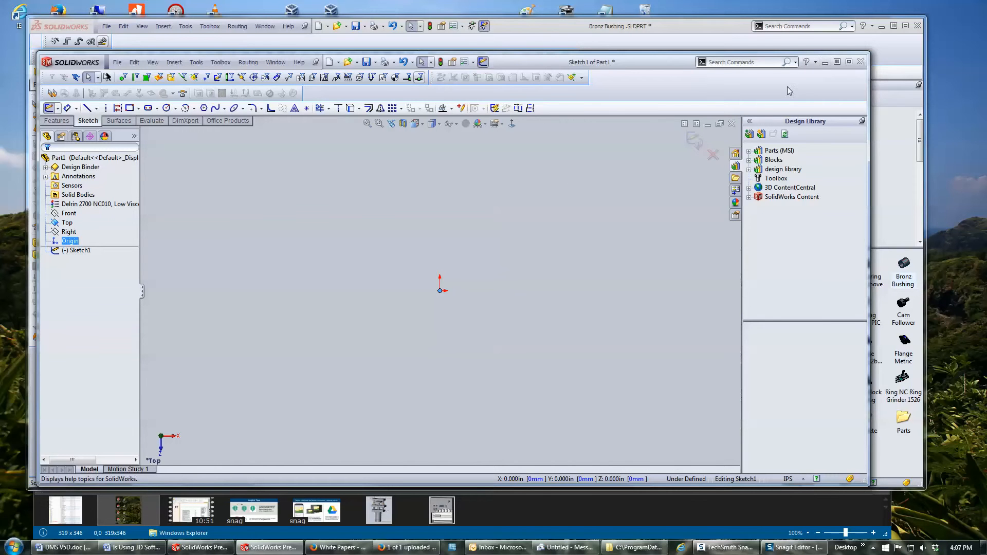
left_click(275, 550)
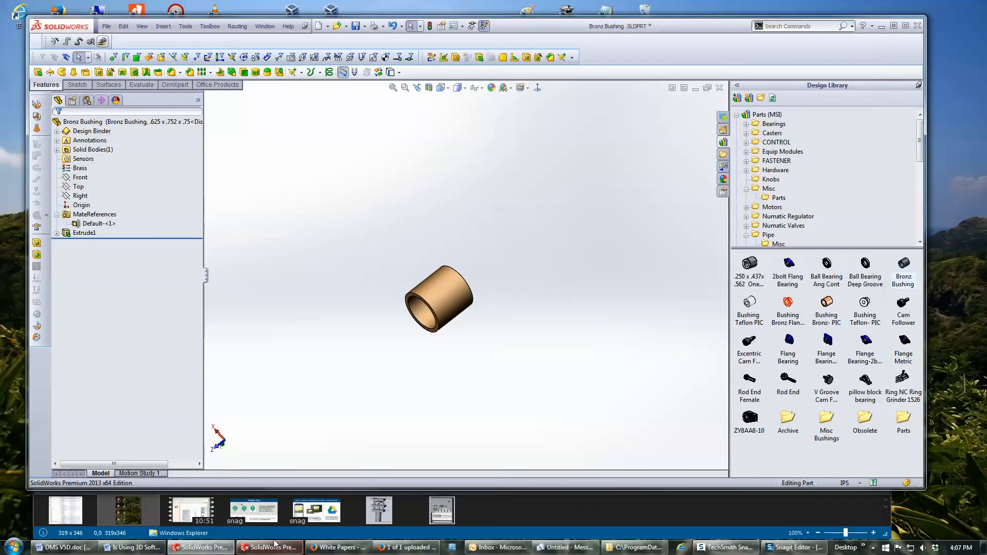
left_click(257, 549)
left_click(258, 551)
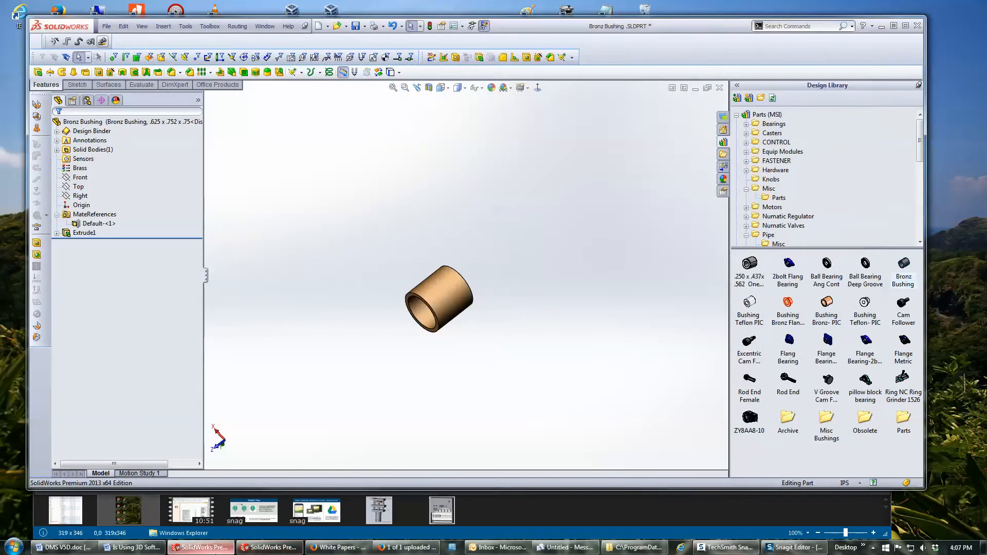
left_click(206, 549)
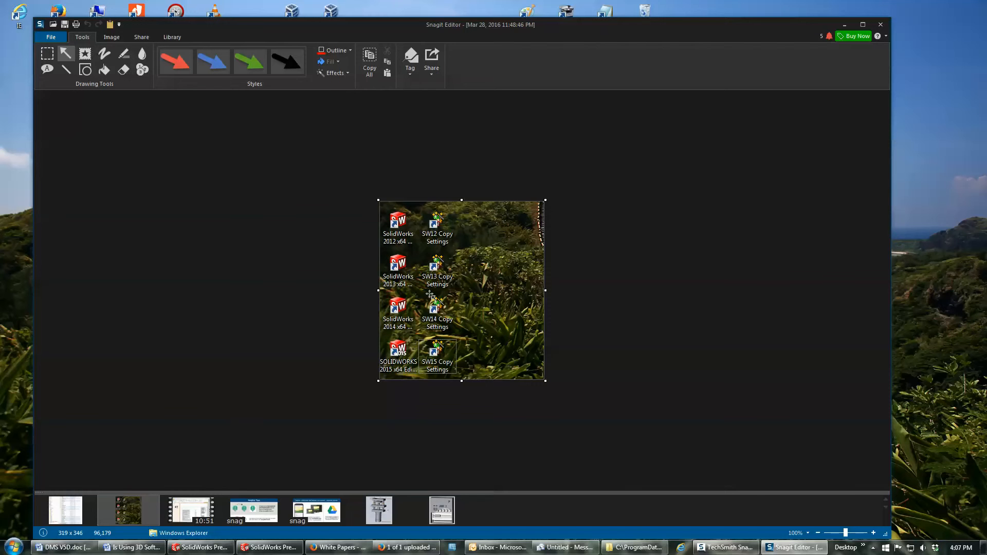
Switch to the SolidWorks 2013 session, view the Hole Wizard/Toolbox folder path in System Options, and cancel the dialog.
left_click(208, 548)
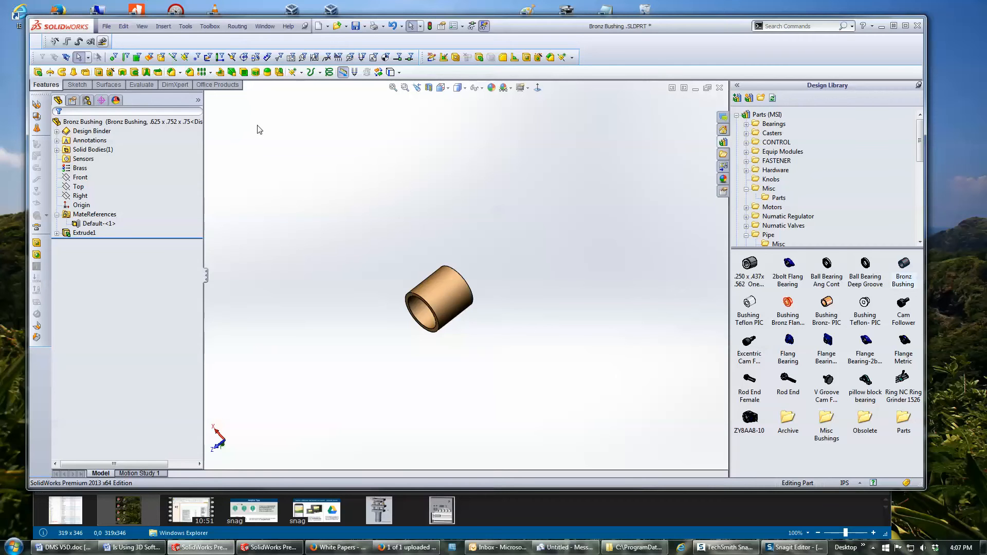
left_click(186, 26)
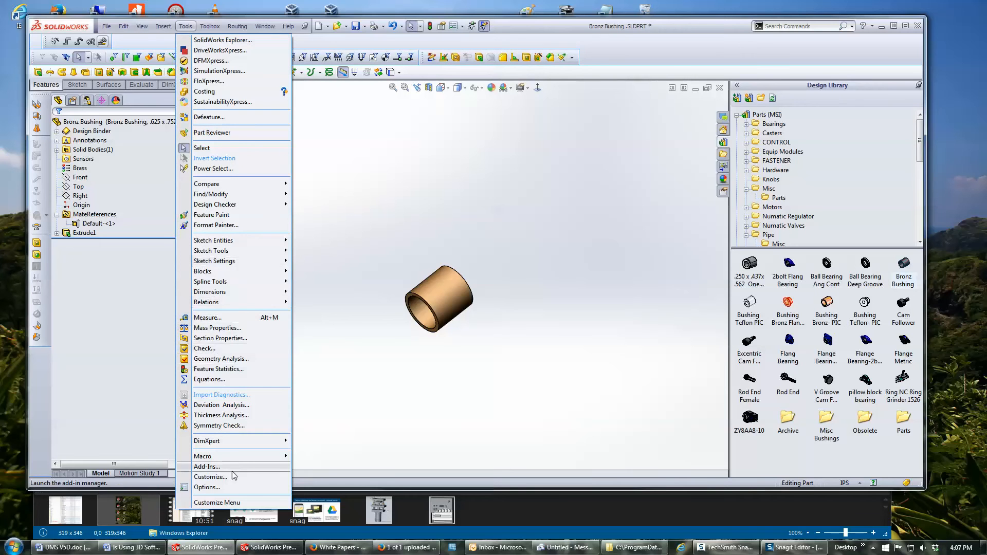
left_click(206, 487)
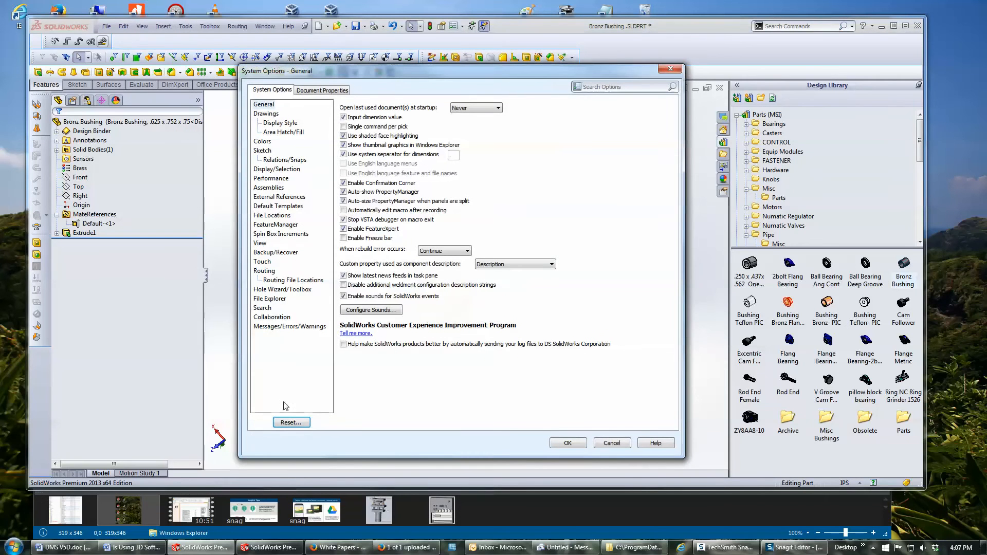
left_click(290, 291)
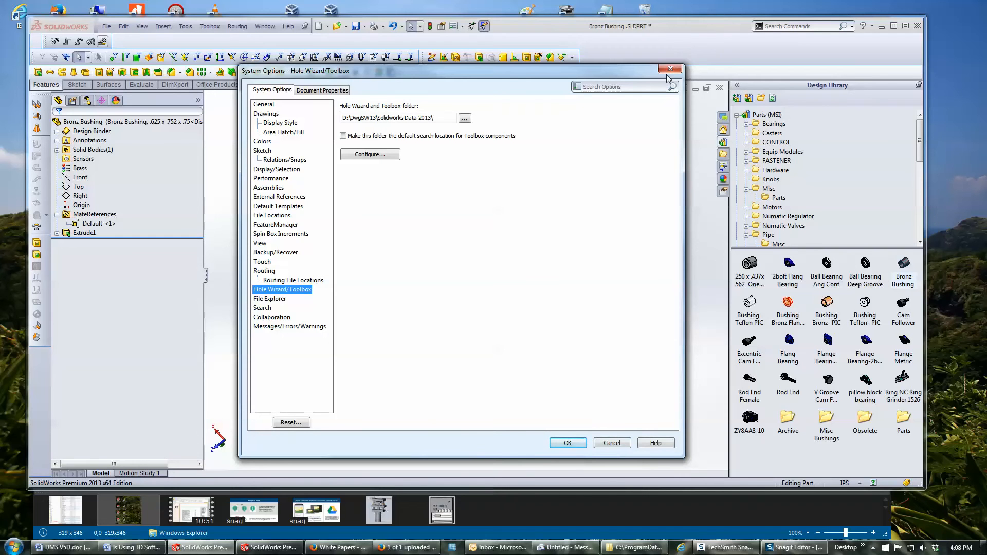
left_click(617, 443)
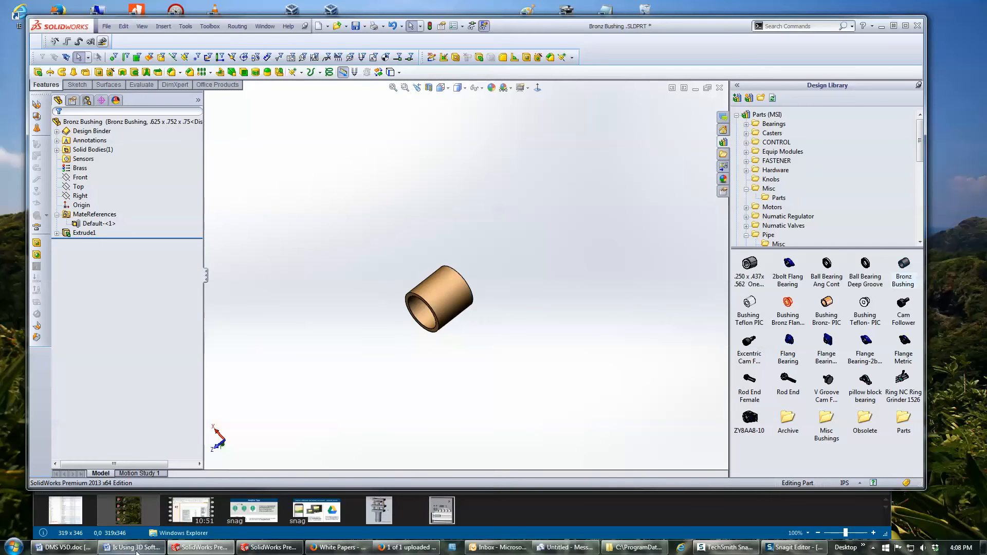
Bring back the shortcut capture in Snagit Editor and review the Word outline on managing multiple SolidWorks versions.
mouse_move(124, 550)
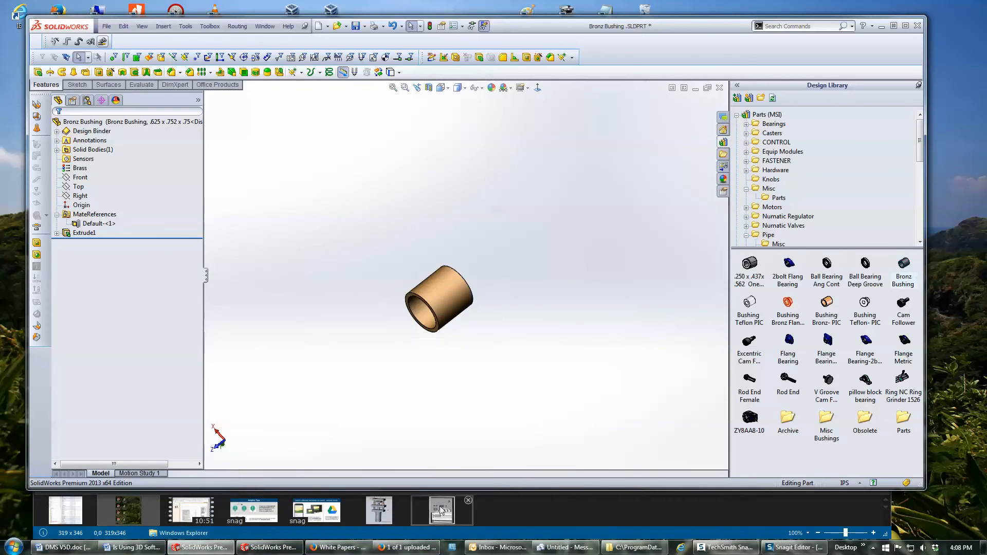
left_click(123, 515)
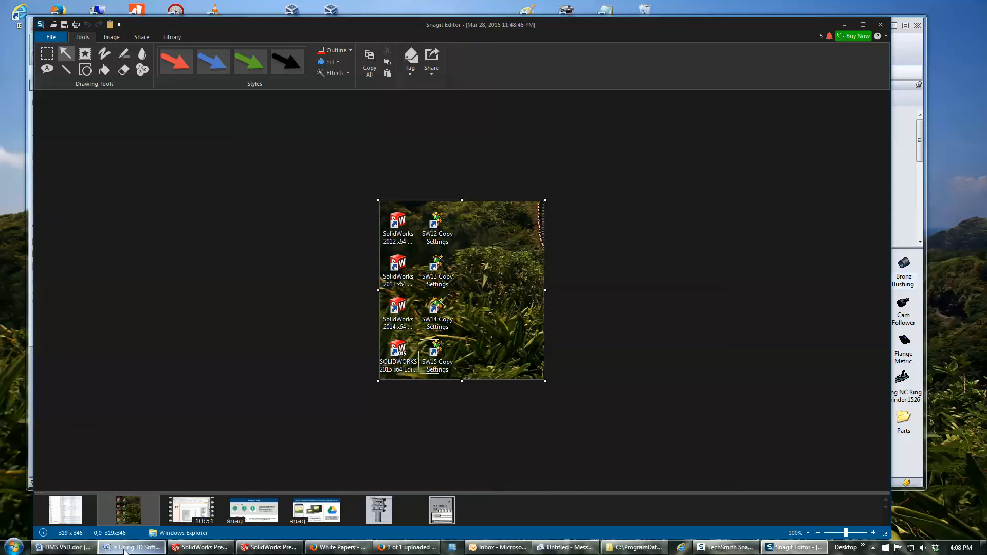
mouse_move(125, 550)
left_click(178, 498)
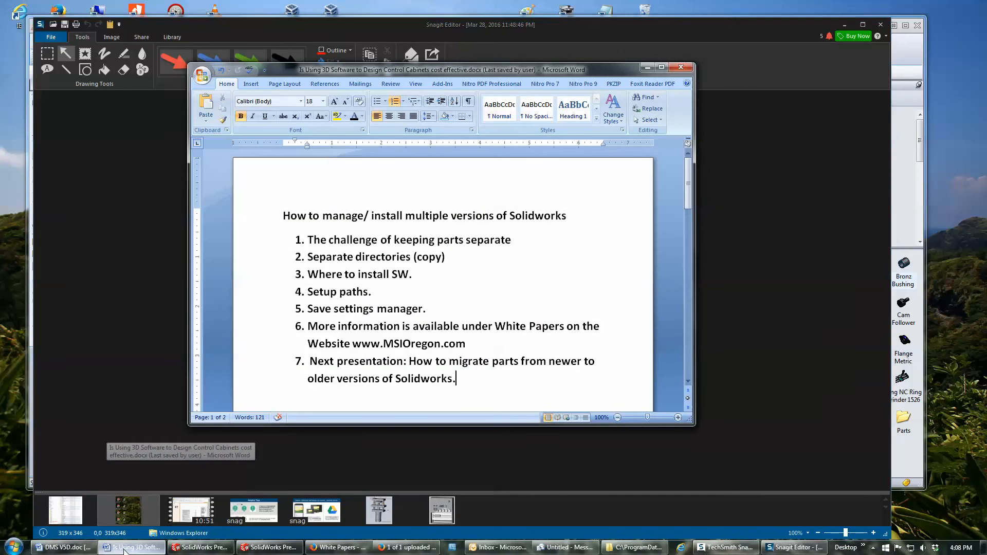
scroll(319, 301, "down", 1)
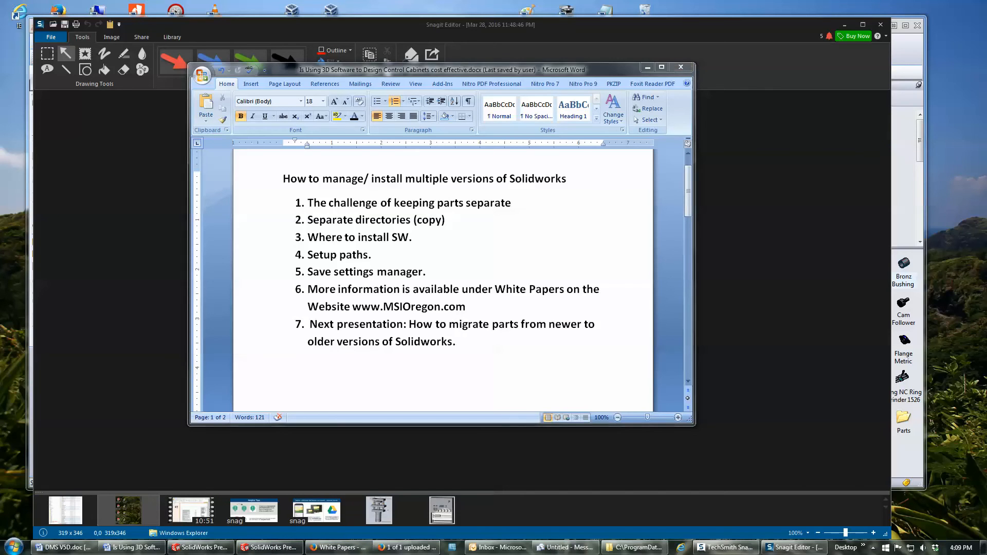
Switch to Firefox, view the White Papers page of the msioregon.com store, and minimize the browser while keeping its tabs open.
left_click(337, 547)
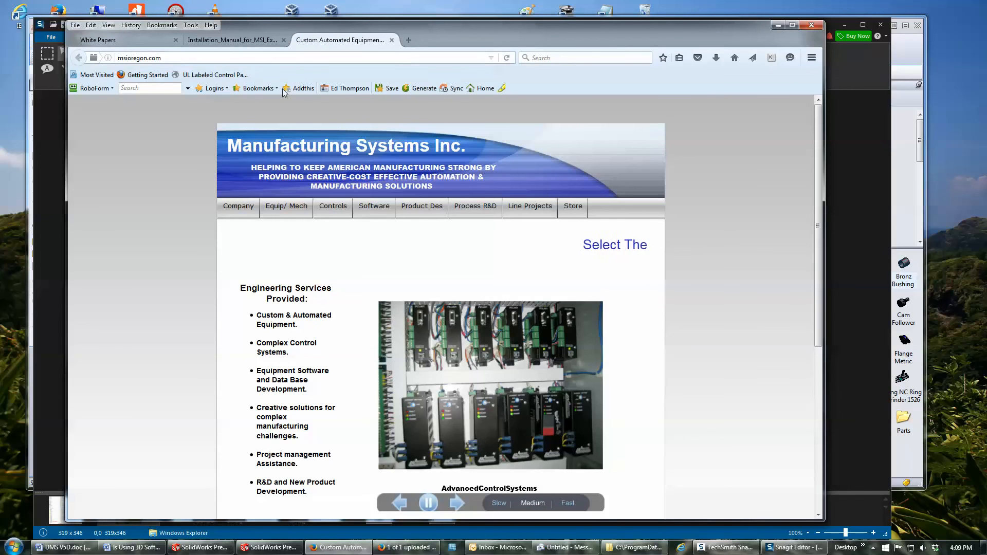
mouse_move(569, 212)
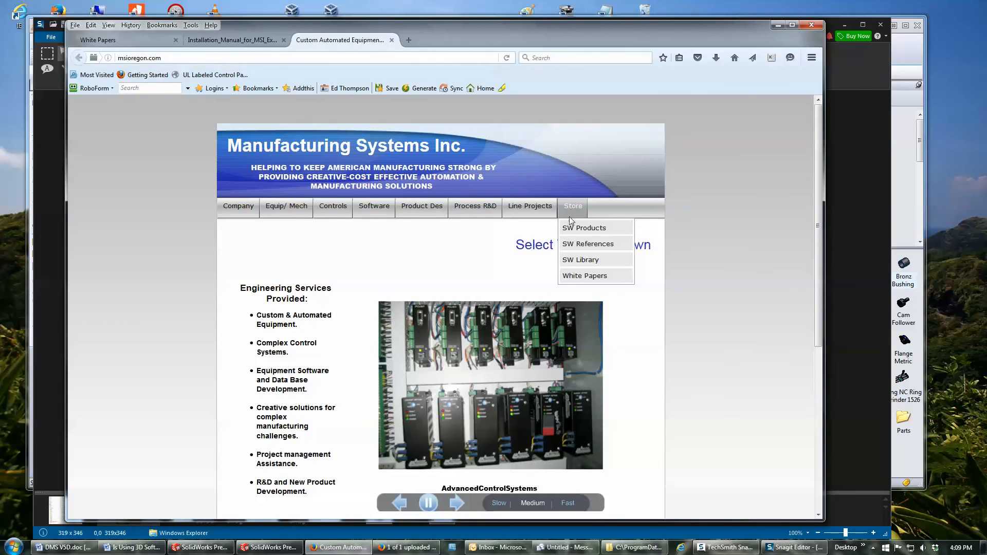
left_click(573, 277)
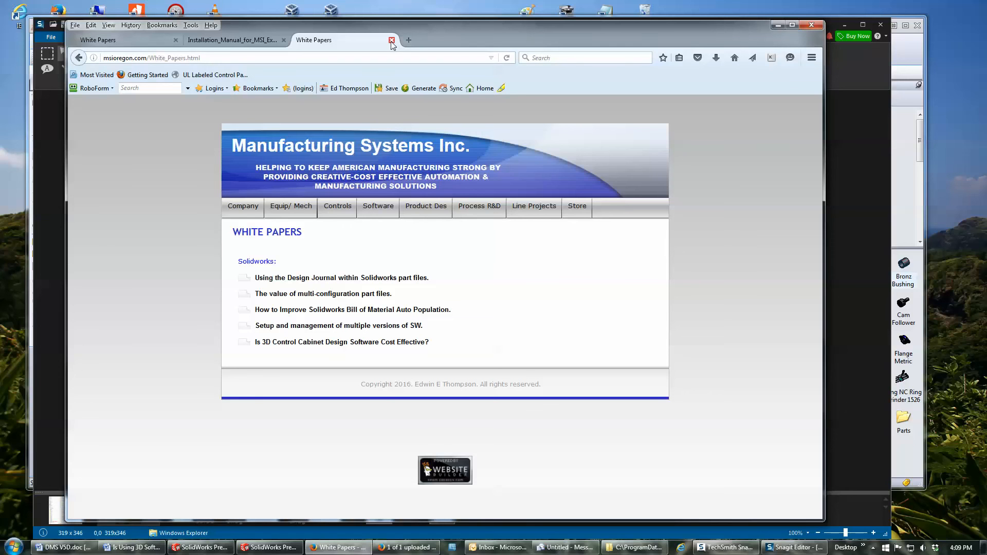
left_click(812, 26)
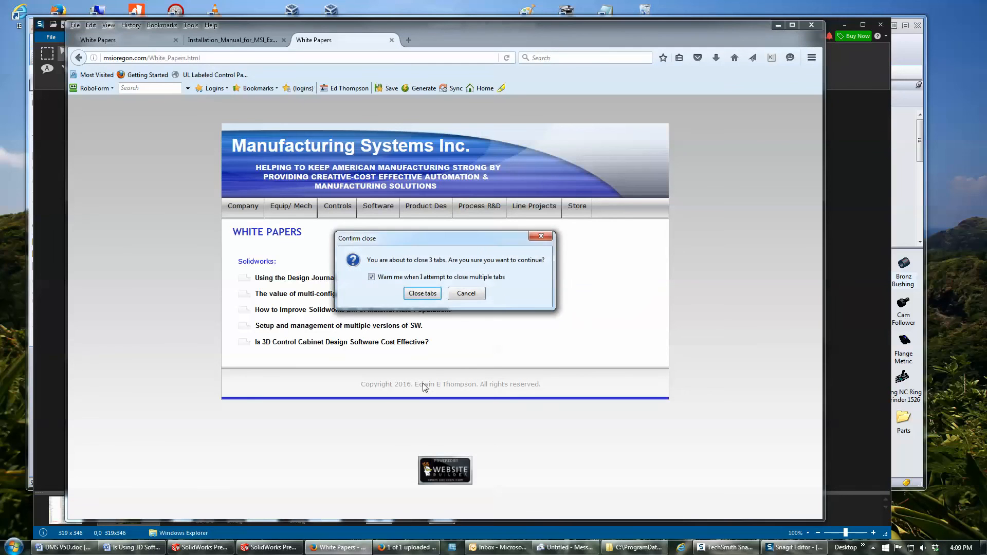
left_click(472, 293)
left_click(778, 25)
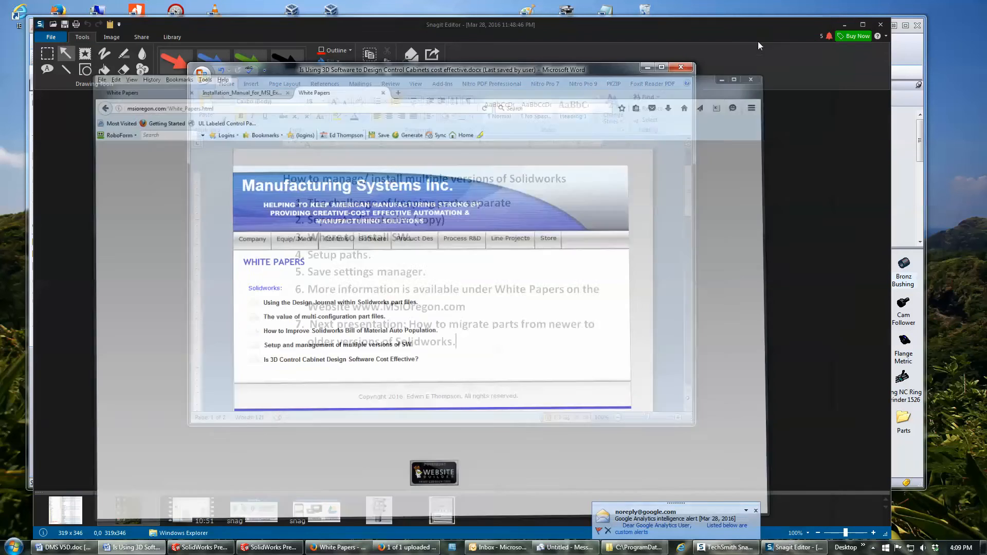